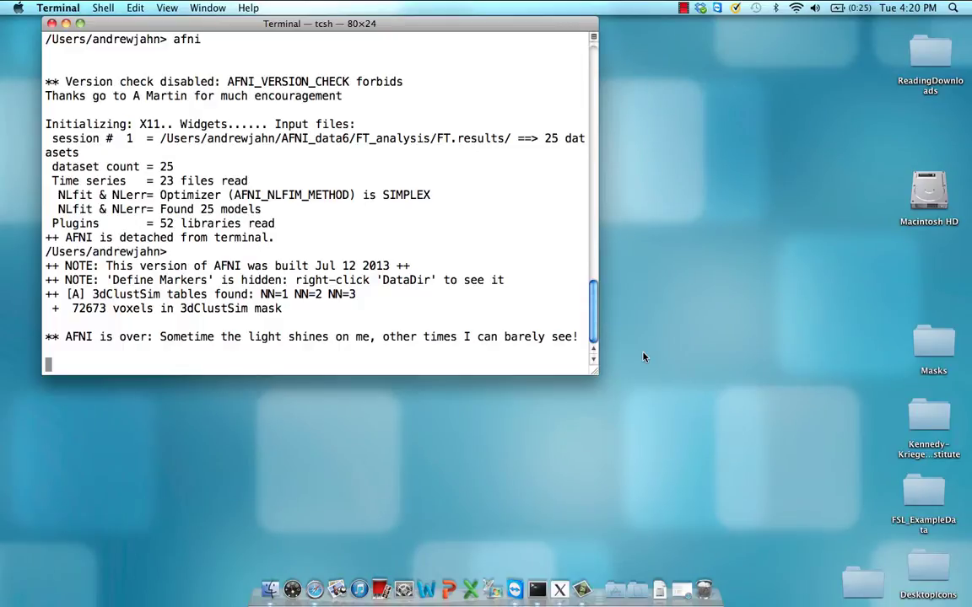
- Start AFNI from the terminal with the afni command to open the FT_anat viewers
key("Return")
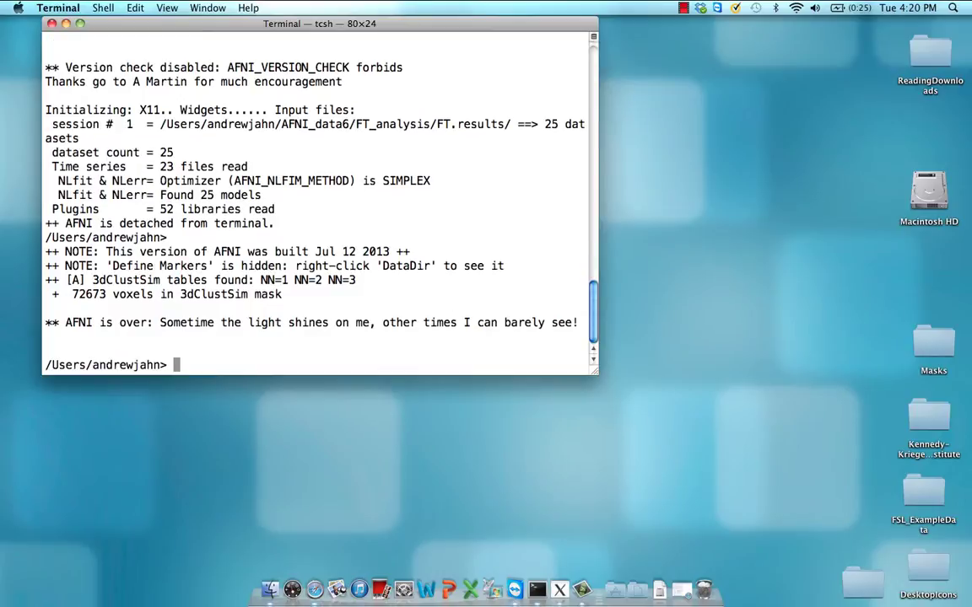
type("afni")
key("Return")
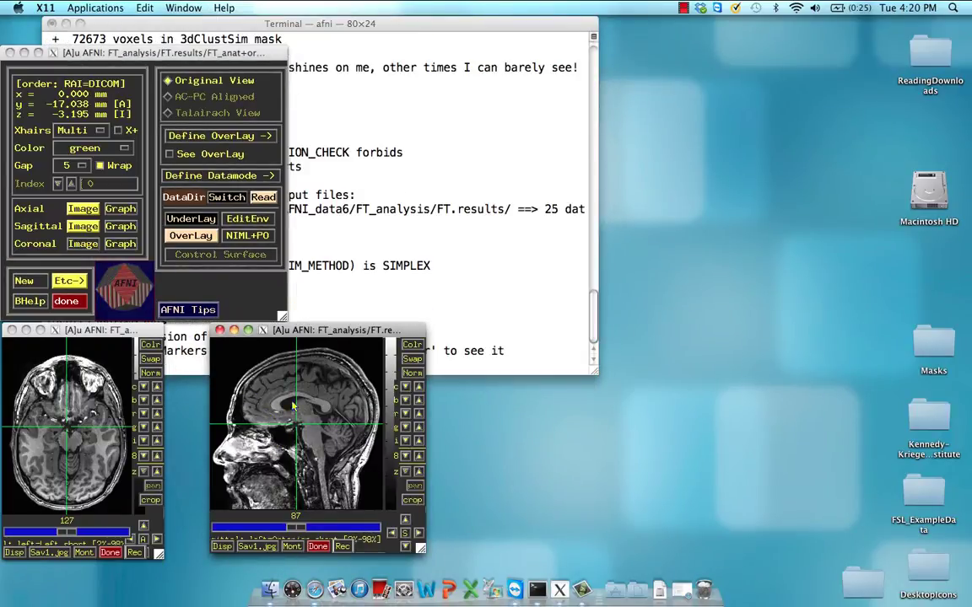
- Choose stats.FT from the overlay dataset list and set it over the anatomy
left_click(189, 235)
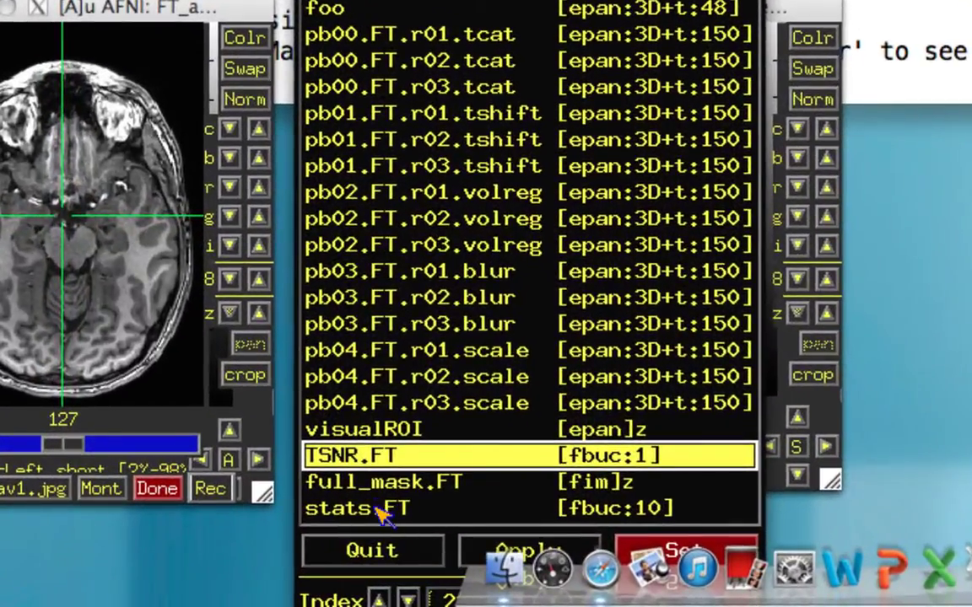
left_click(230, 560)
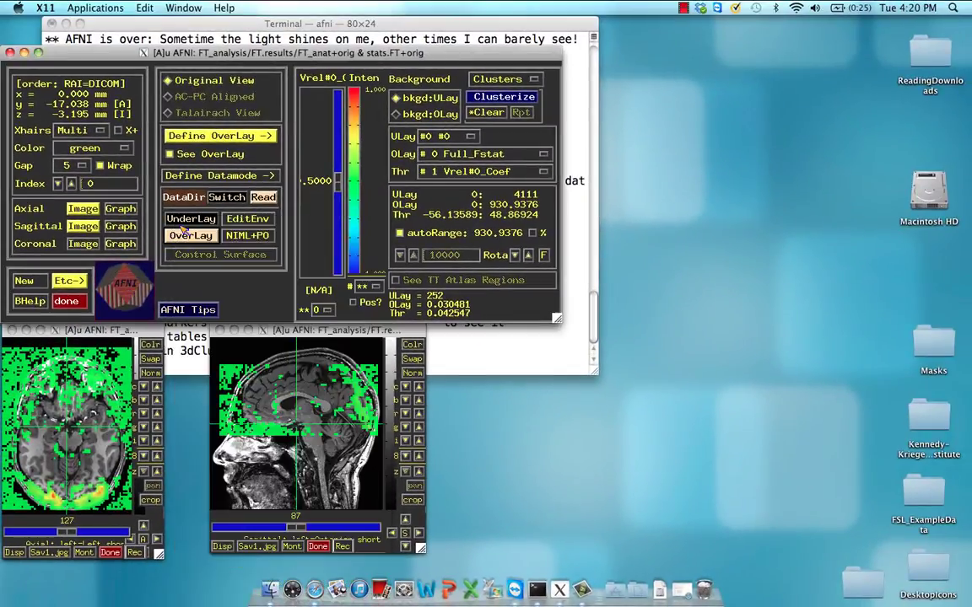
left_click(163, 210)
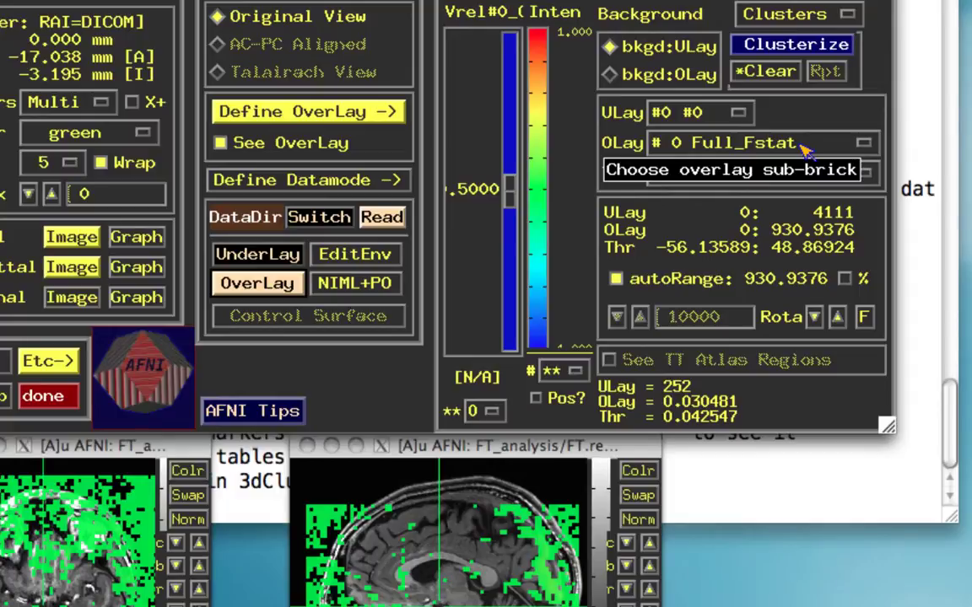
- Set OLay to #1 Vrel#0_Coef and Thr to #2 Vrel#0_Tstat
left_click(721, 141)
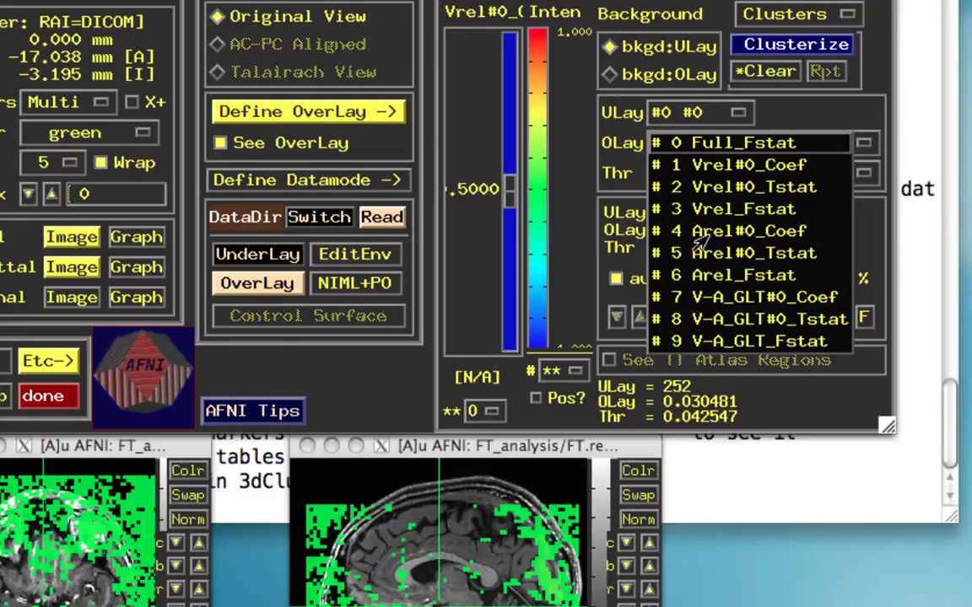
left_click(738, 169)
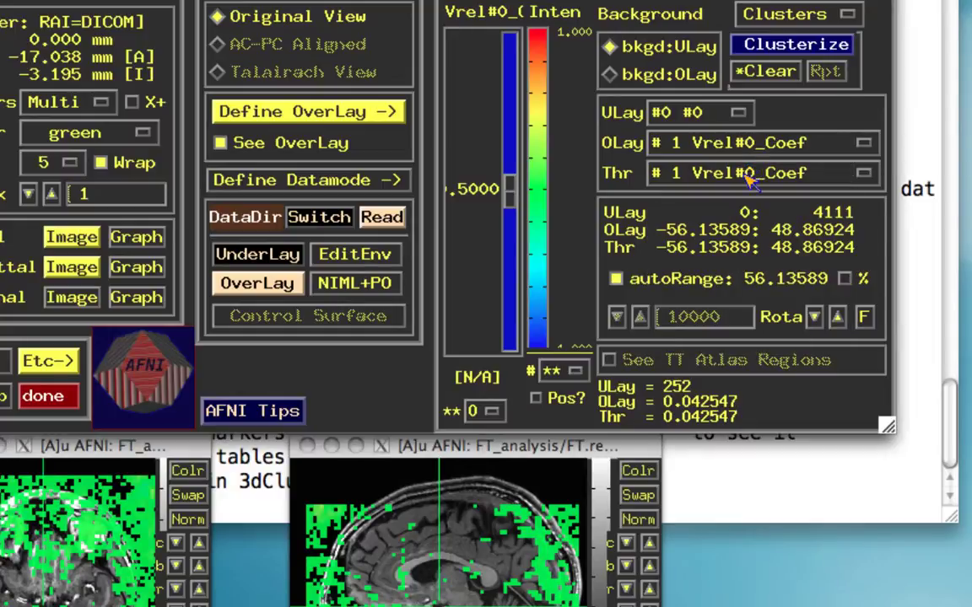
left_click(772, 173)
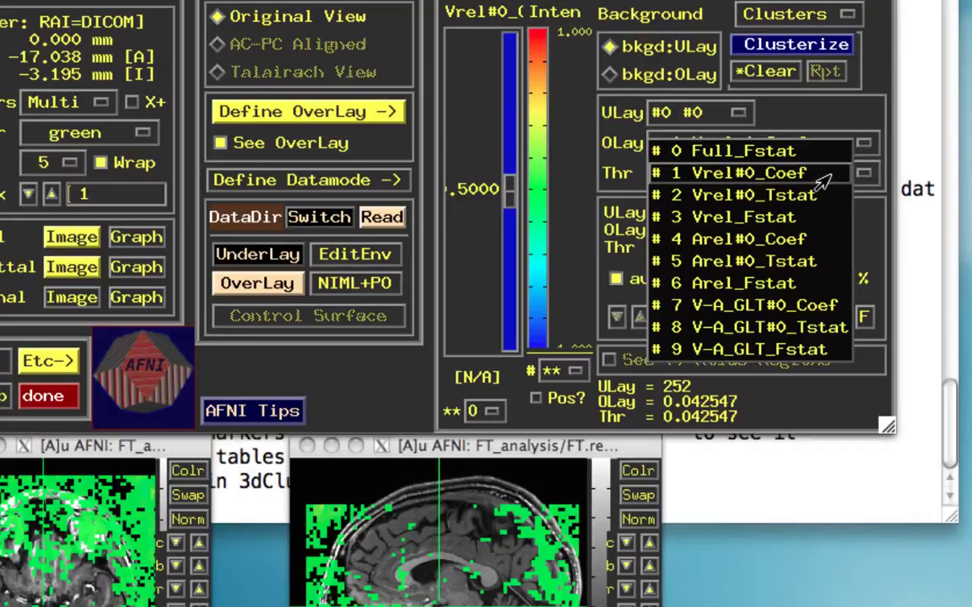
left_click(785, 199)
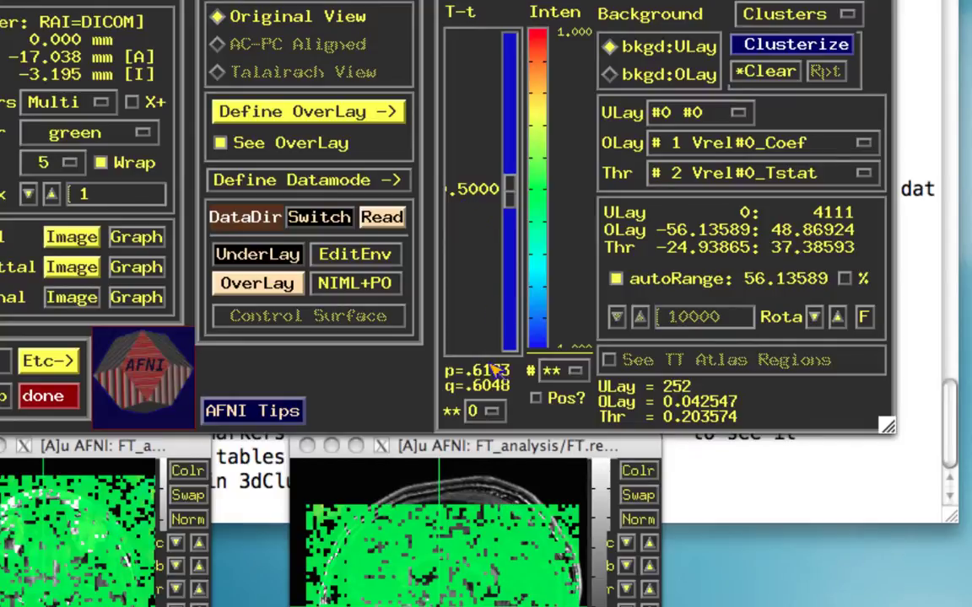
- Set the threshold power-of-ten multiplier to 1, raising the Vrel#0_Tstat threshold to 5.000
left_click(496, 411)
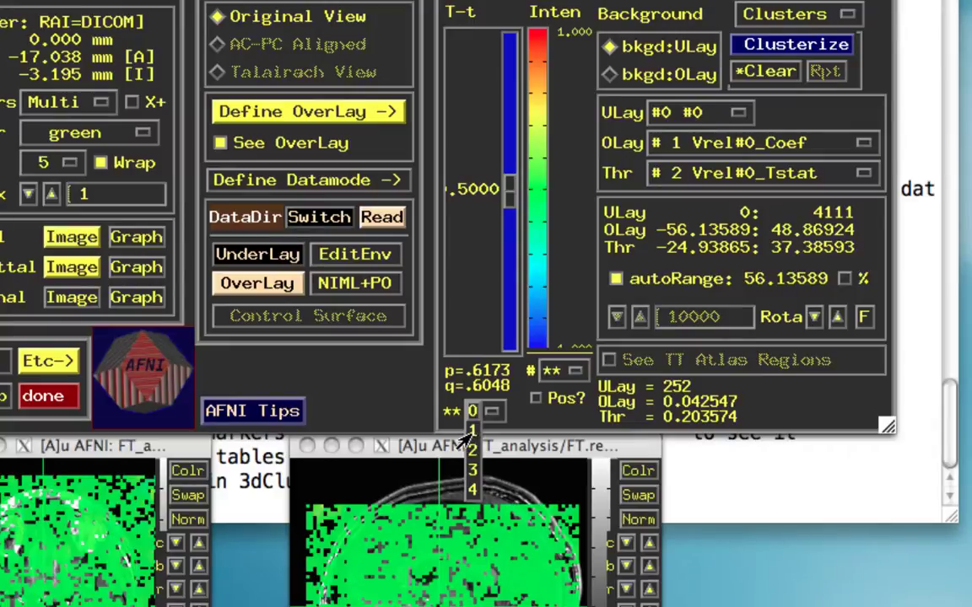
left_click(466, 435)
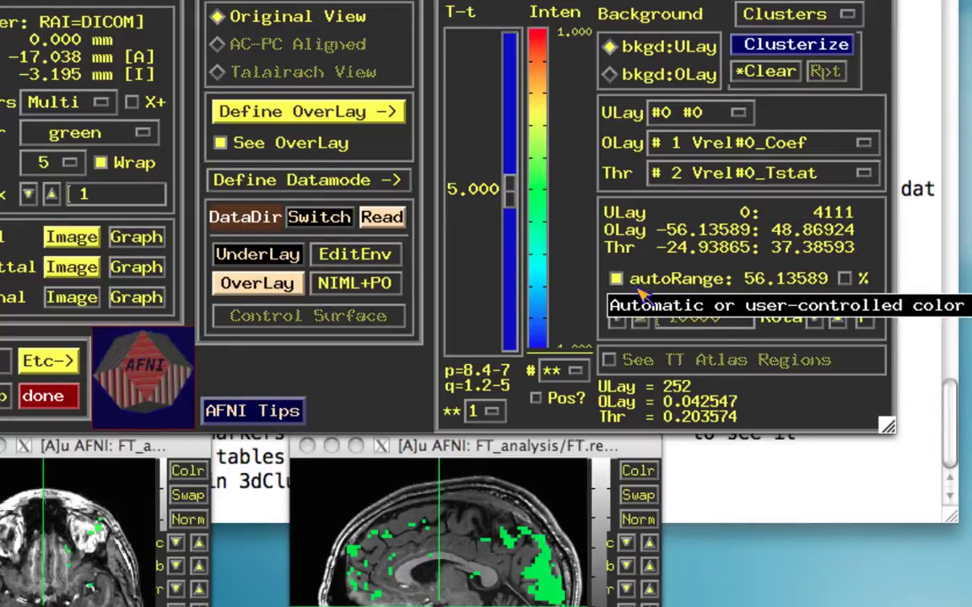
right_click(535, 42)
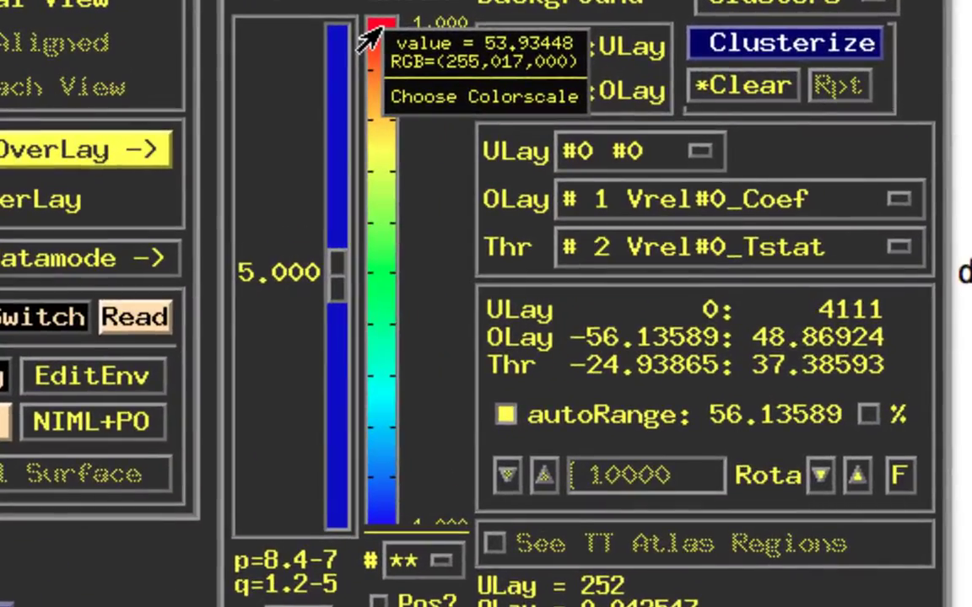
left_click(368, 38)
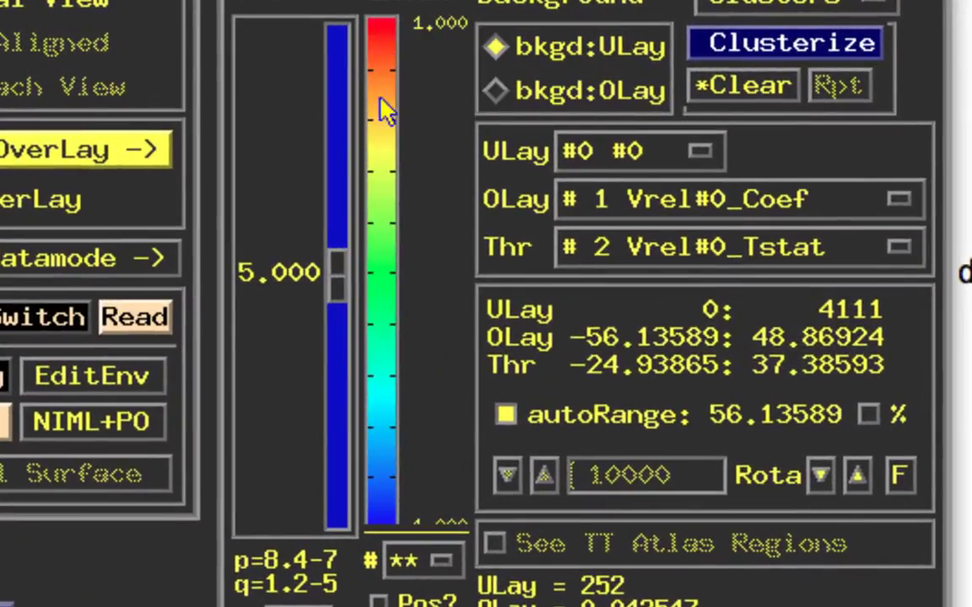
right_click(375, 531)
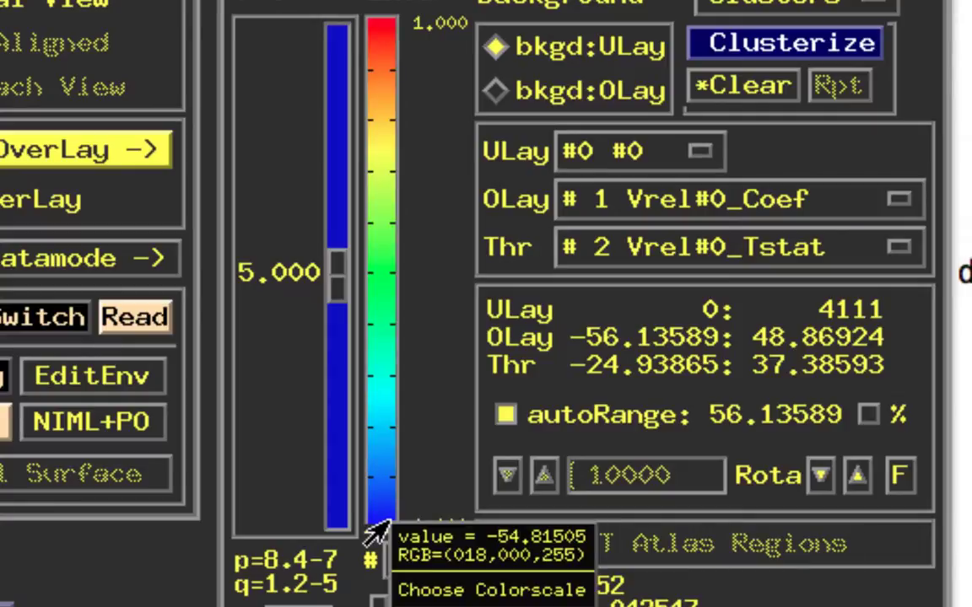
left_click(391, 529)
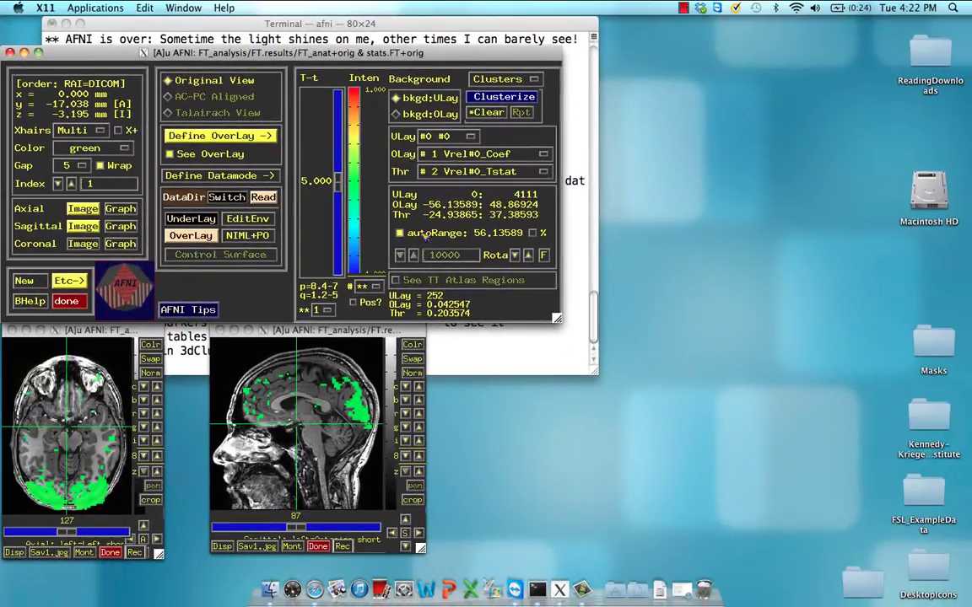
- Turn off autoRange and fix the overlay colour range at 10
left_click(417, 236)
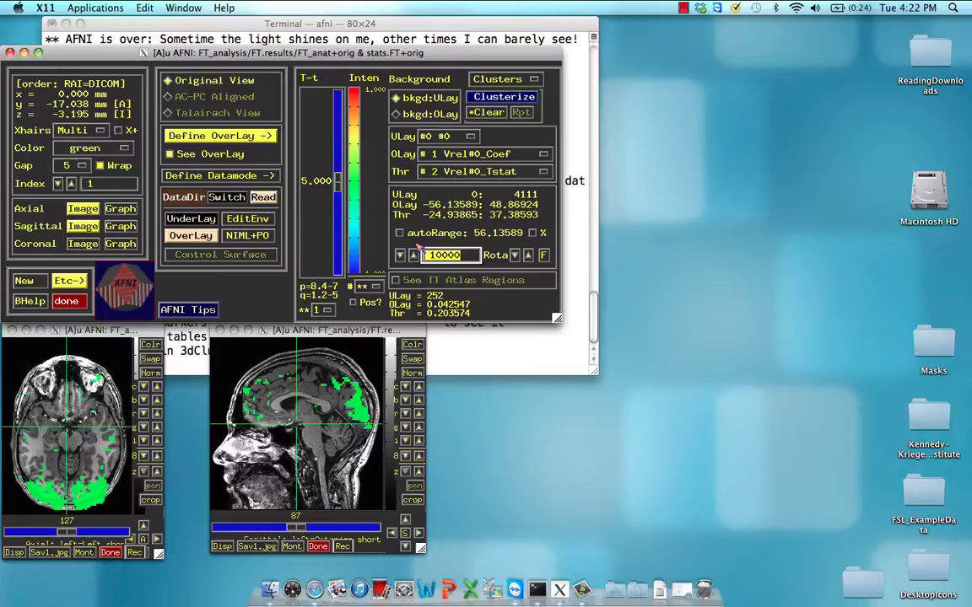
type("20")
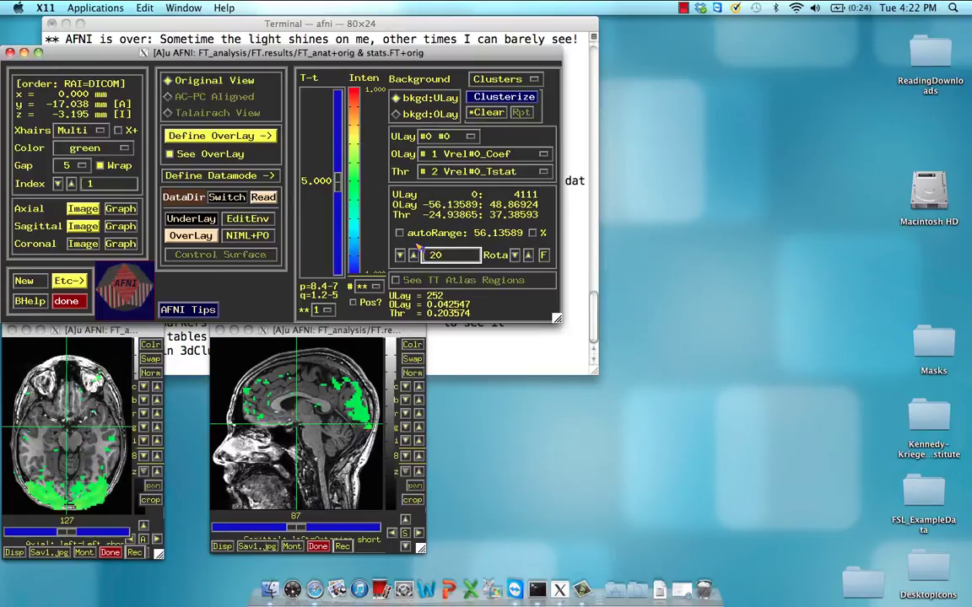
double_click(448, 260)
type("10")
key("Return")
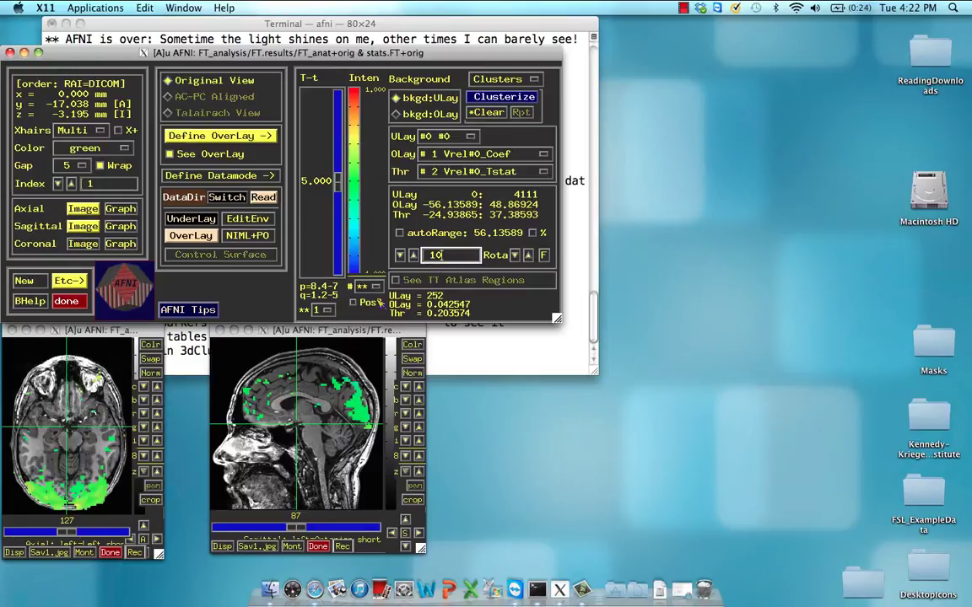
- Read voxel values in the posterior axial cluster and the sagittal occipital cluster
left_click(81, 504)
left_click(375, 419)
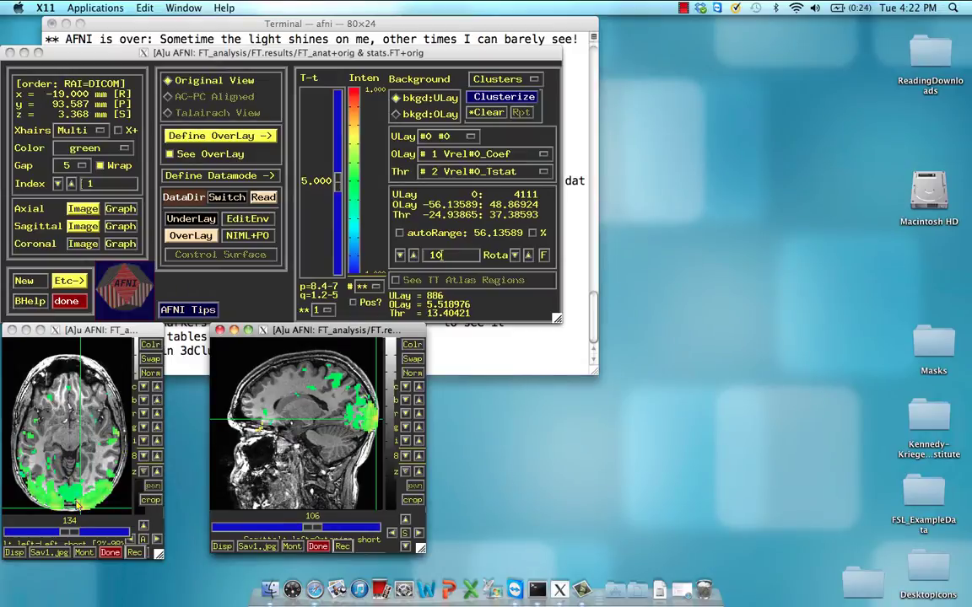
left_click(349, 416)
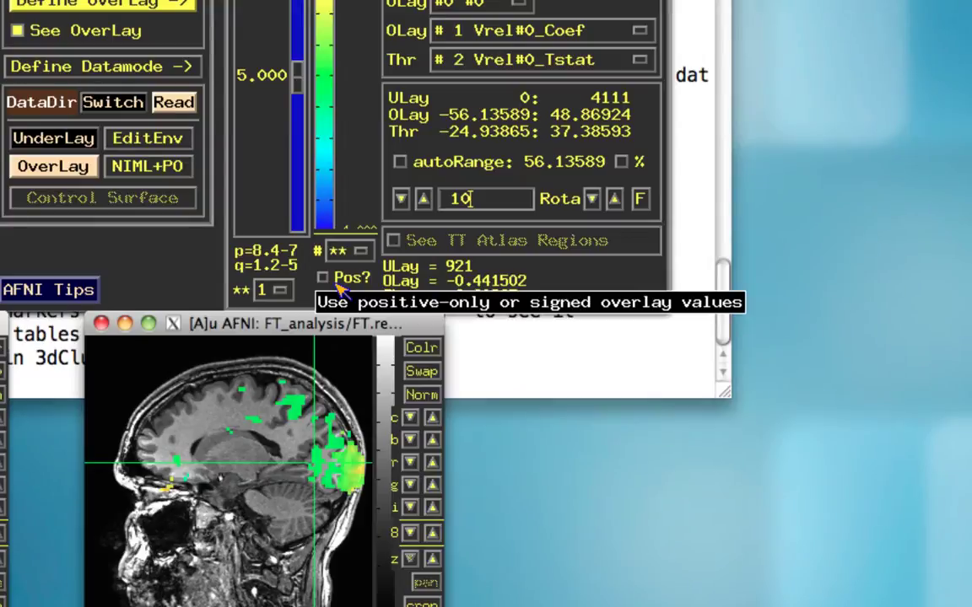
- Check Pos? for positive beta weights only, set the value to 5, and sample a voxel
left_click(342, 285)
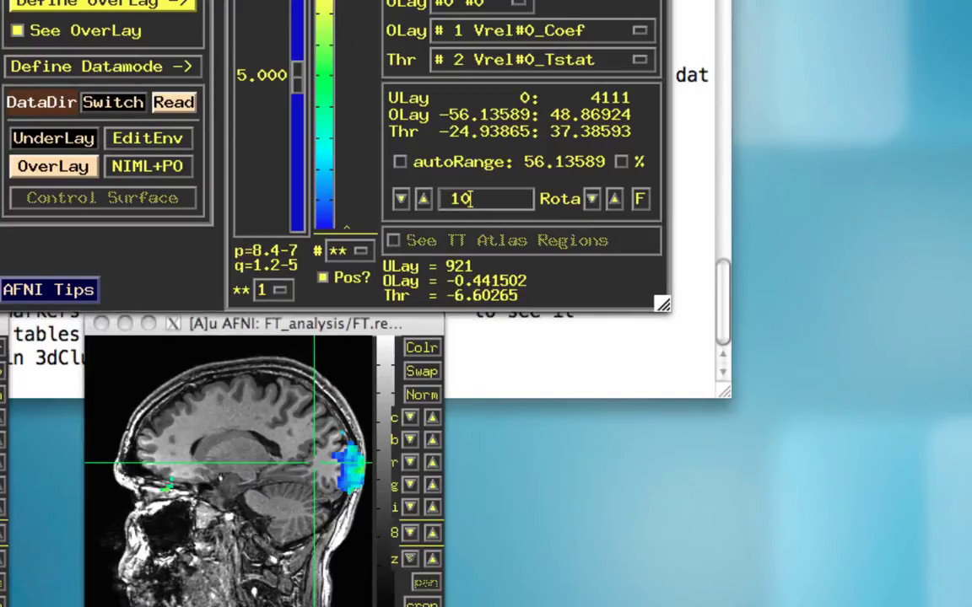
left_click(499, 204)
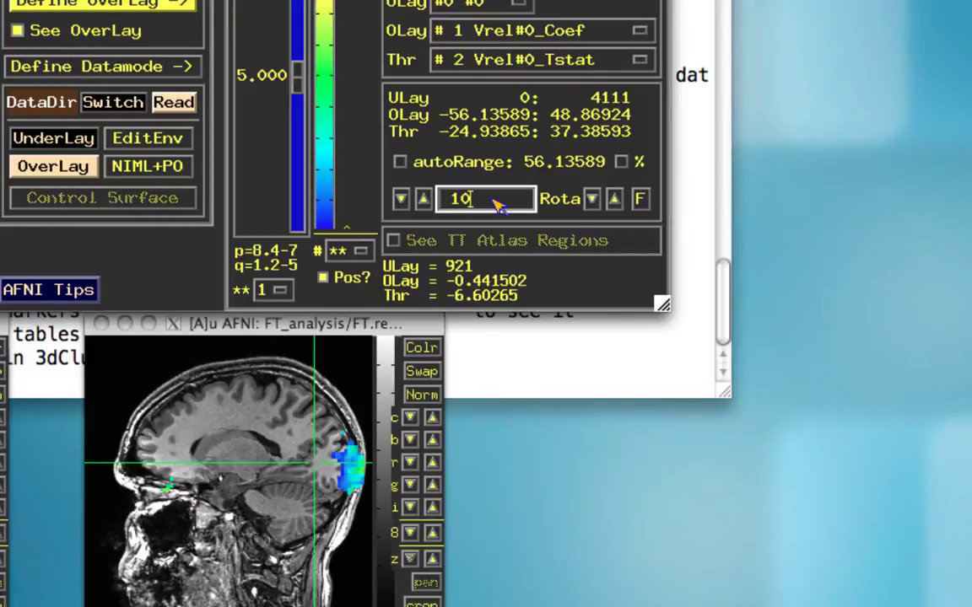
key("BackSpace")
key("BackSpace")
type("15")
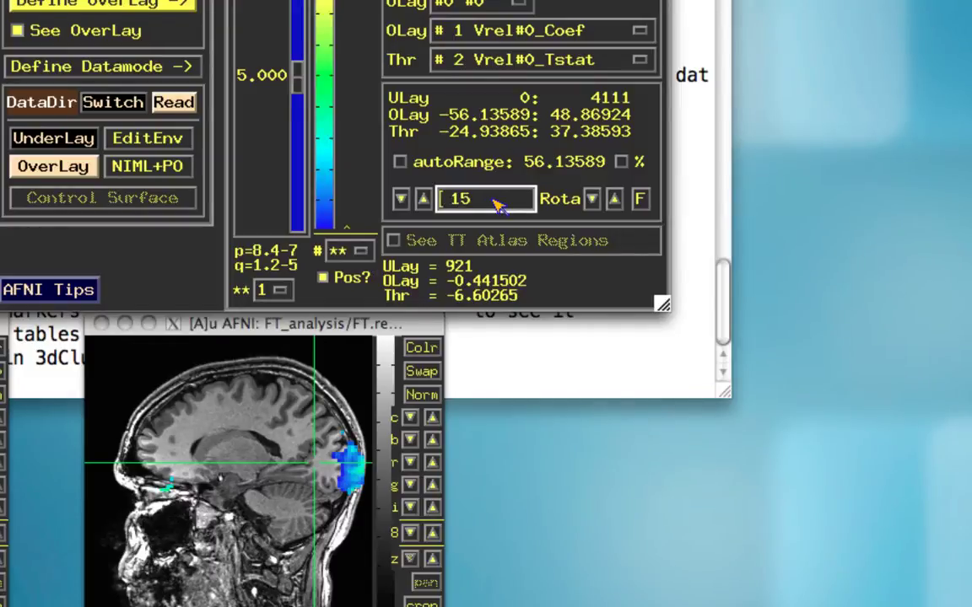
key("BackSpace")
key("BackSpace")
type("5")
key("Return")
left_click(350, 462)
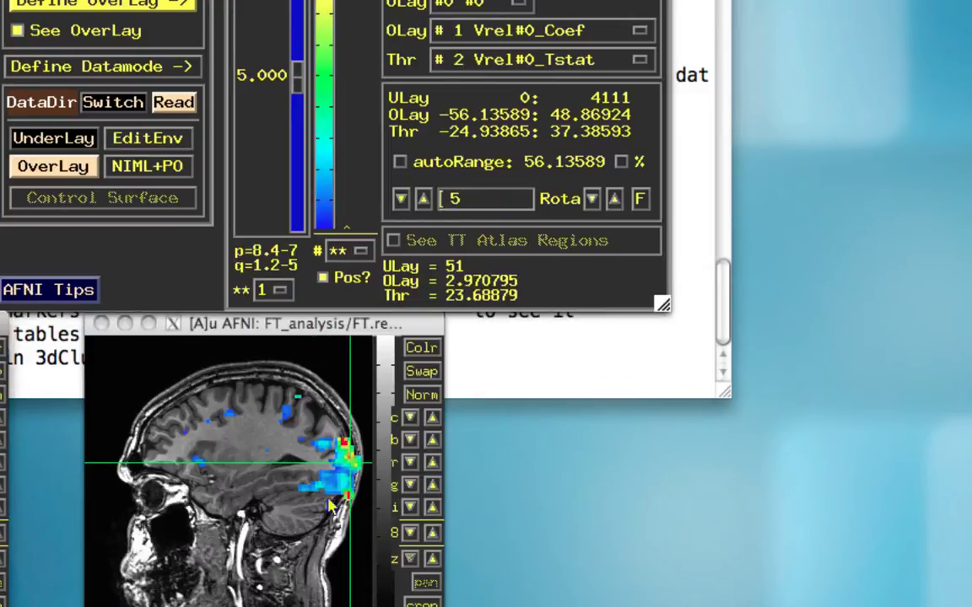
- Sample voxels including the blue top cluster, unchecking Pos? to show negative weights too
left_click(347, 440)
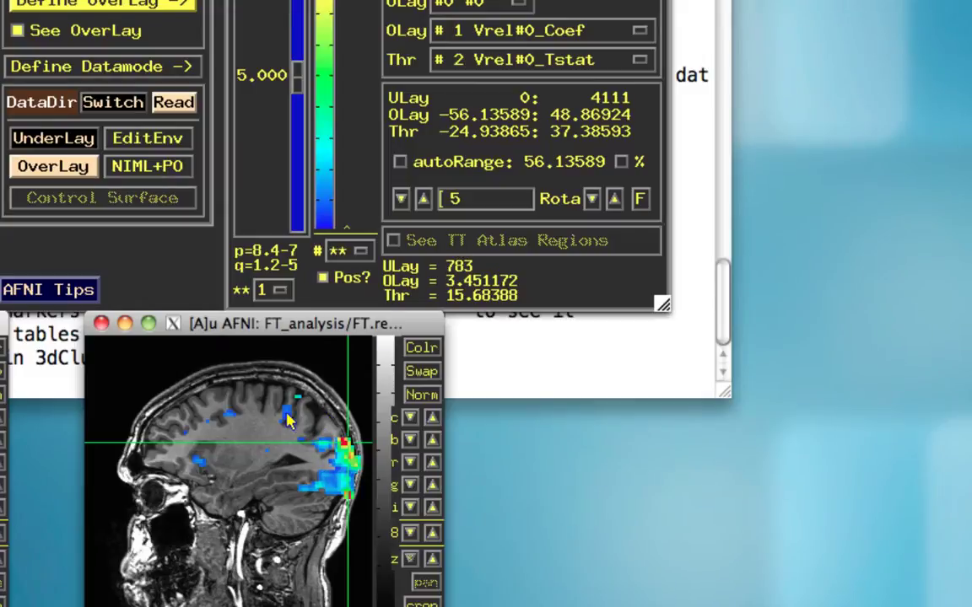
left_click(286, 413)
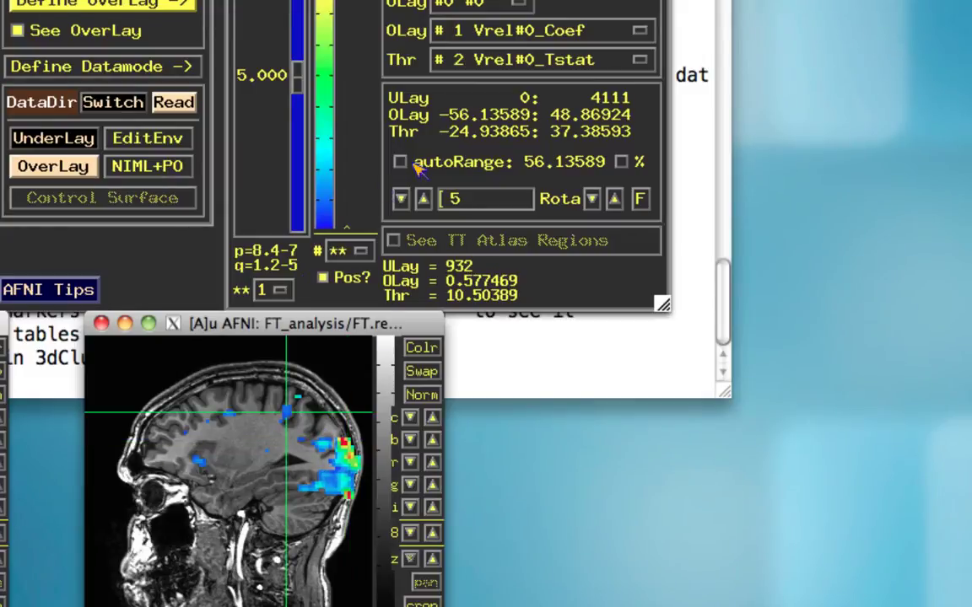
left_click(322, 277)
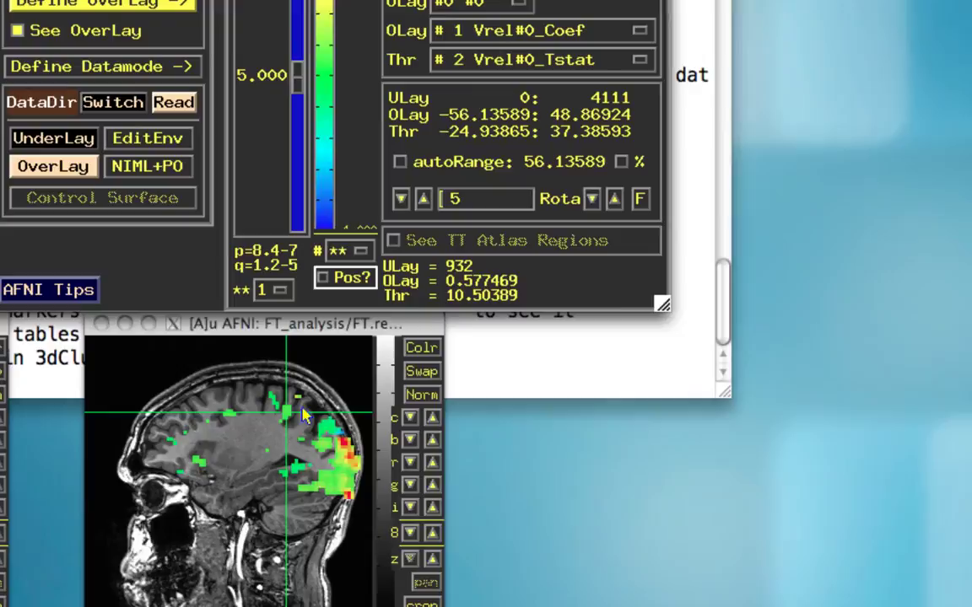
left_click(297, 465)
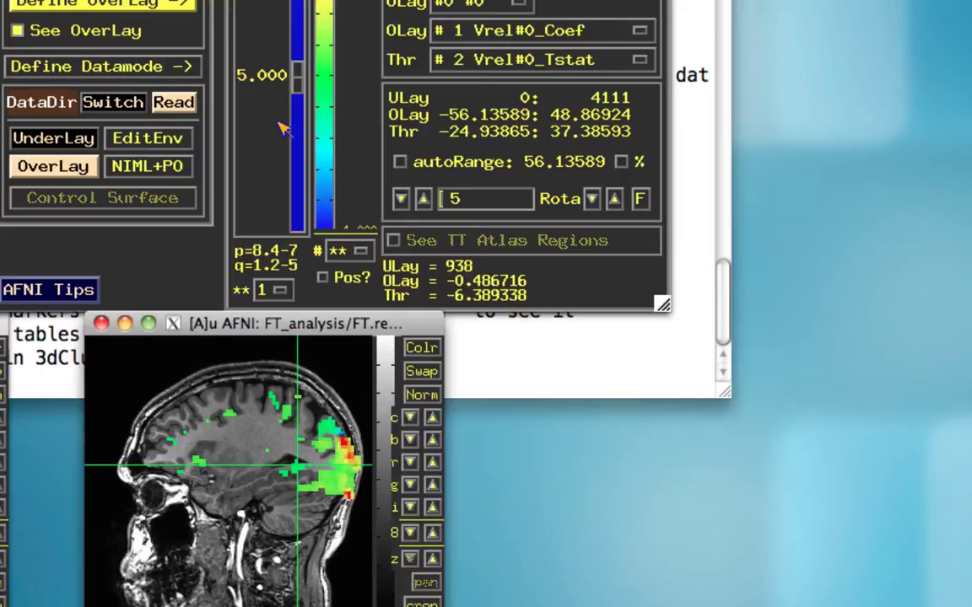
- Set OLay to #7 V-A_GLT#0_Coef and Thr to #8 V-A_GLT#0_Tstat, then sample occipital voxels
left_click(567, 34)
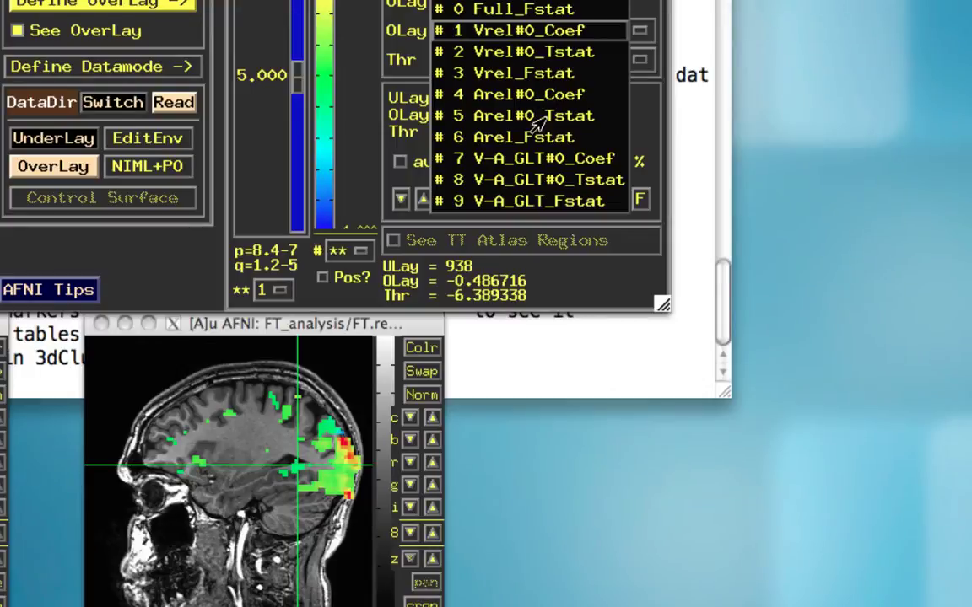
left_click(523, 158)
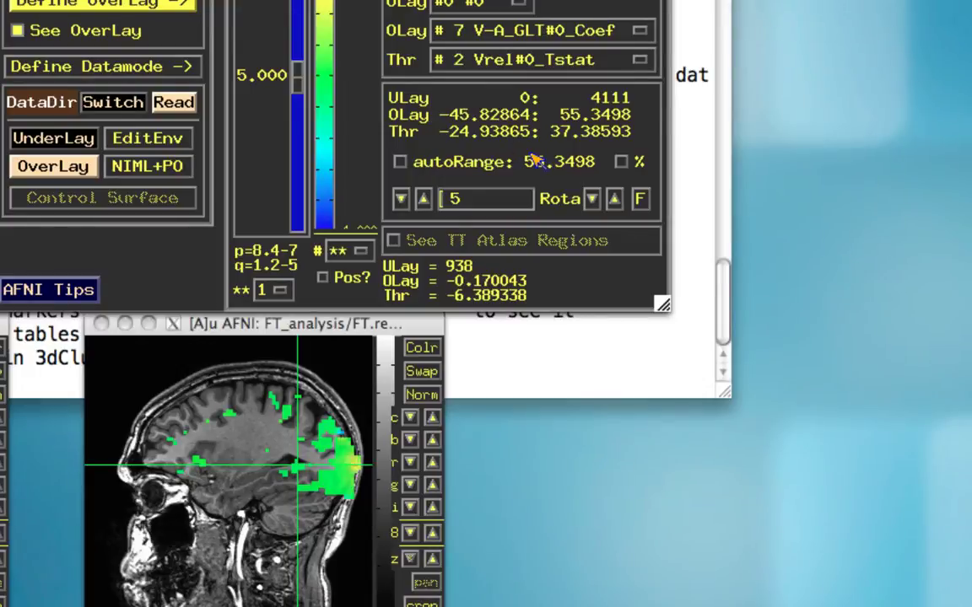
left_click(594, 64)
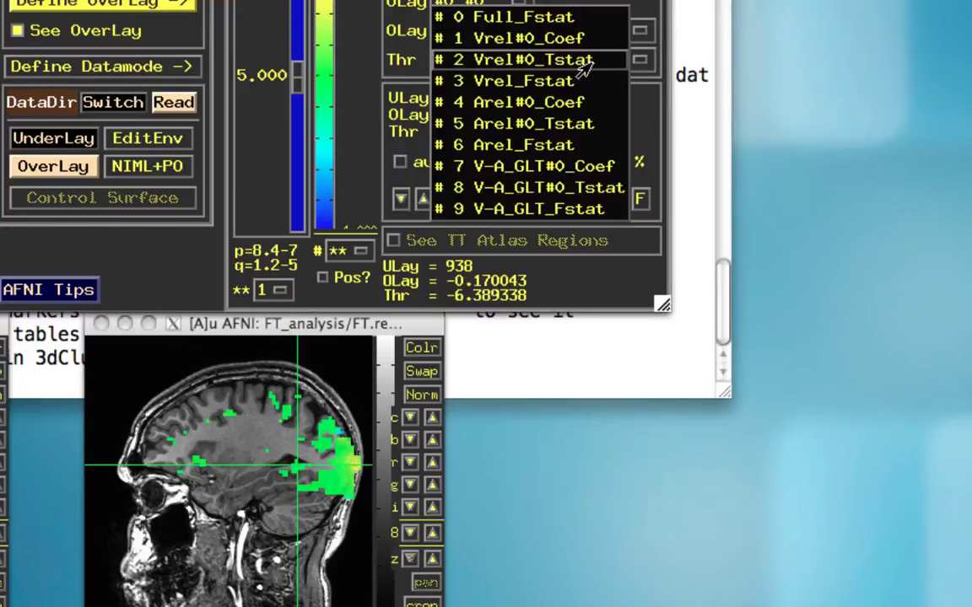
left_click(534, 189)
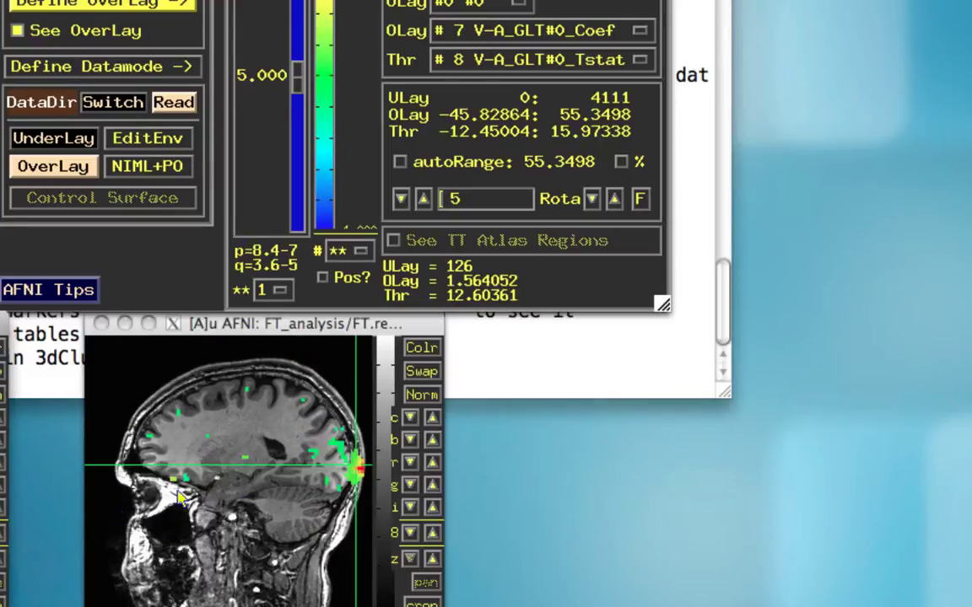
left_click(360, 470)
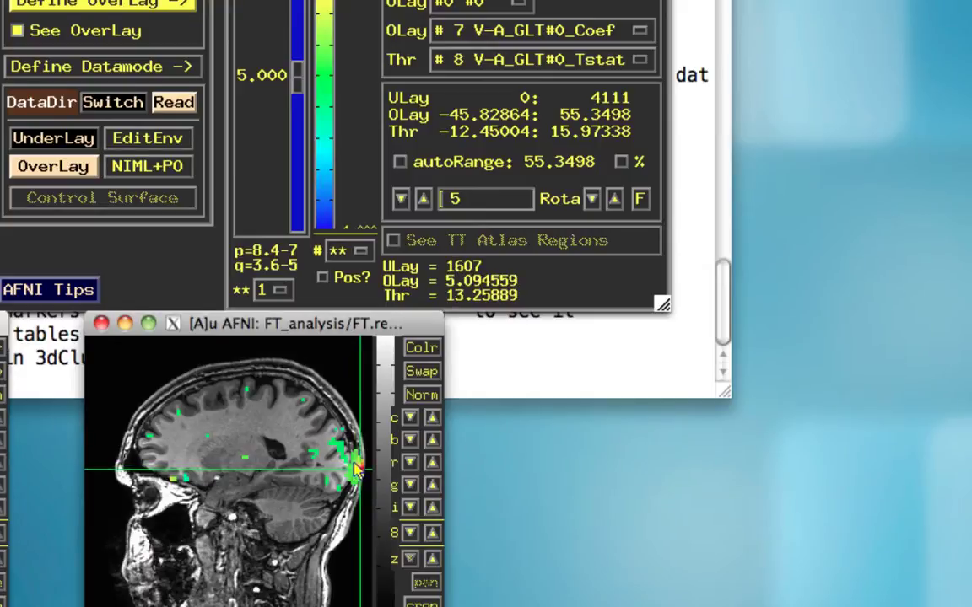
left_click(351, 466)
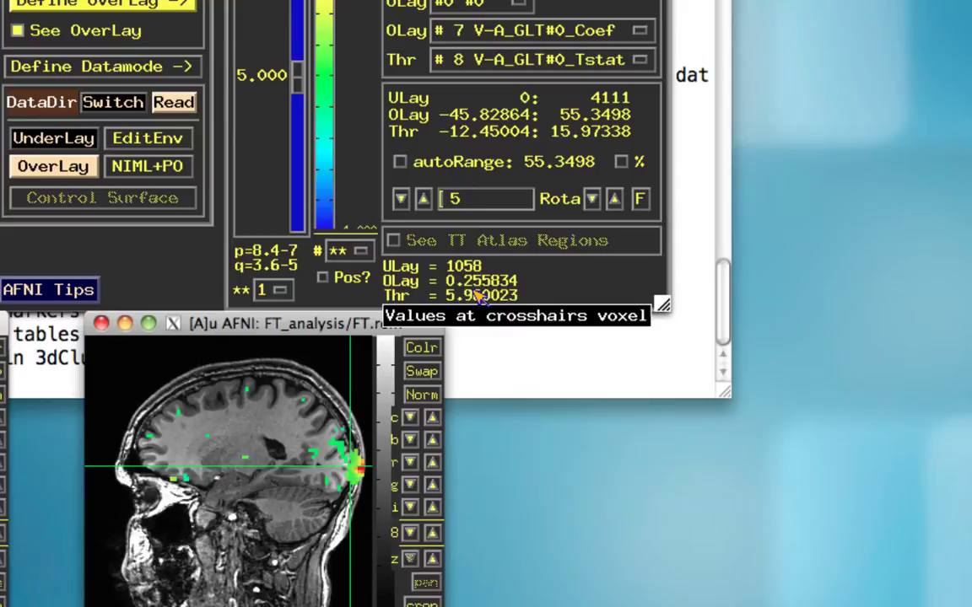
left_click(559, 31)
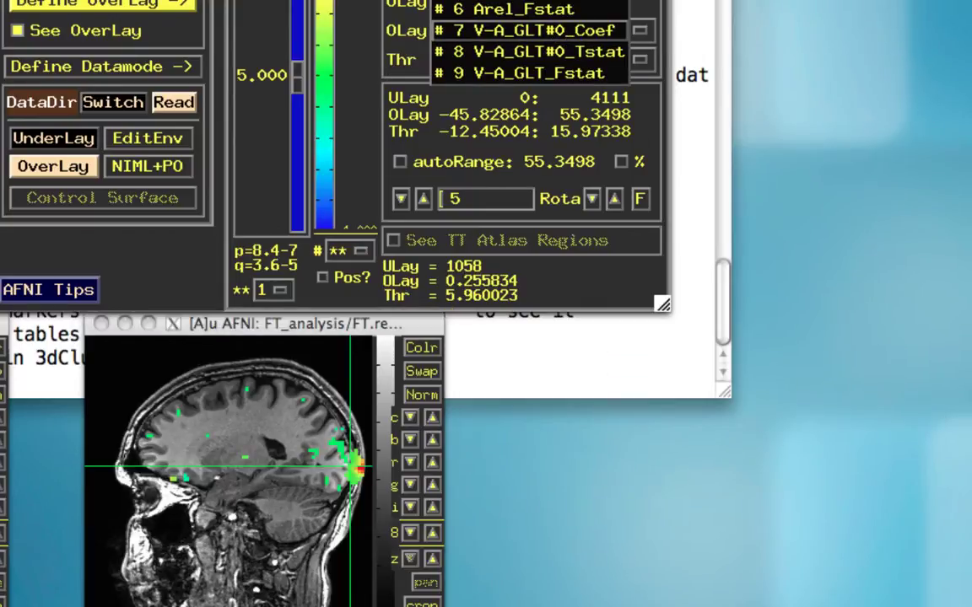
left_click(523, 2)
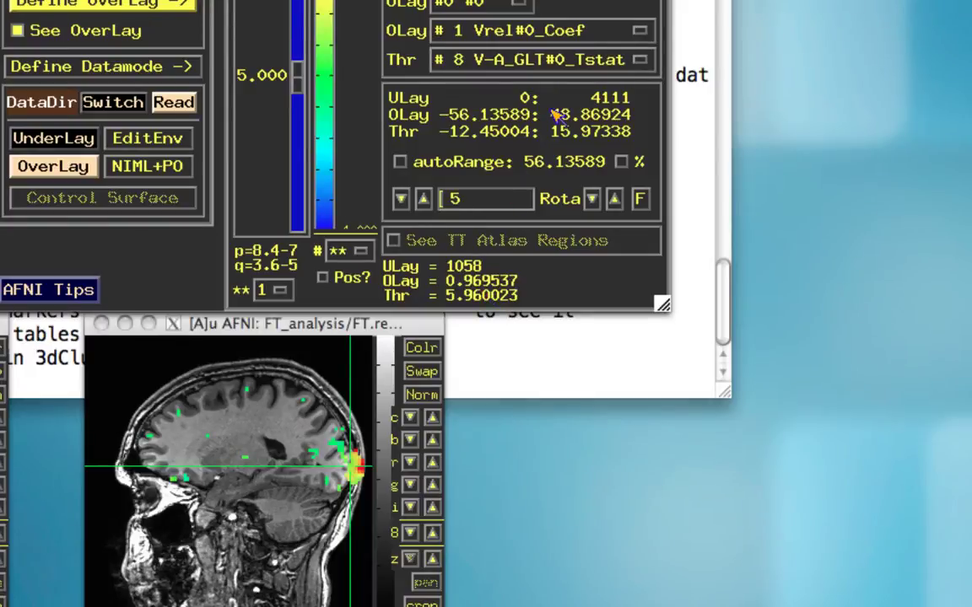
left_click(571, 32)
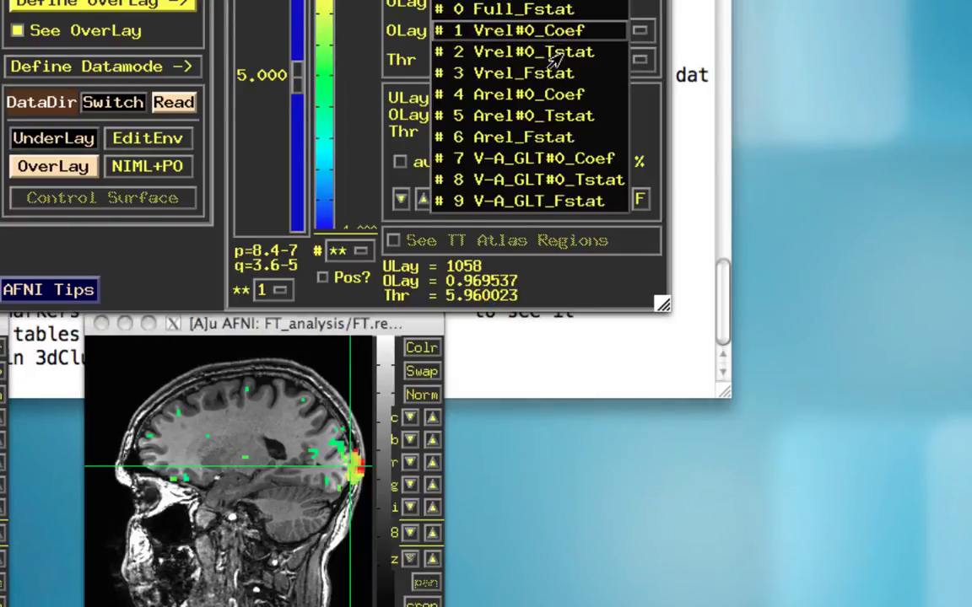
left_click(534, 97)
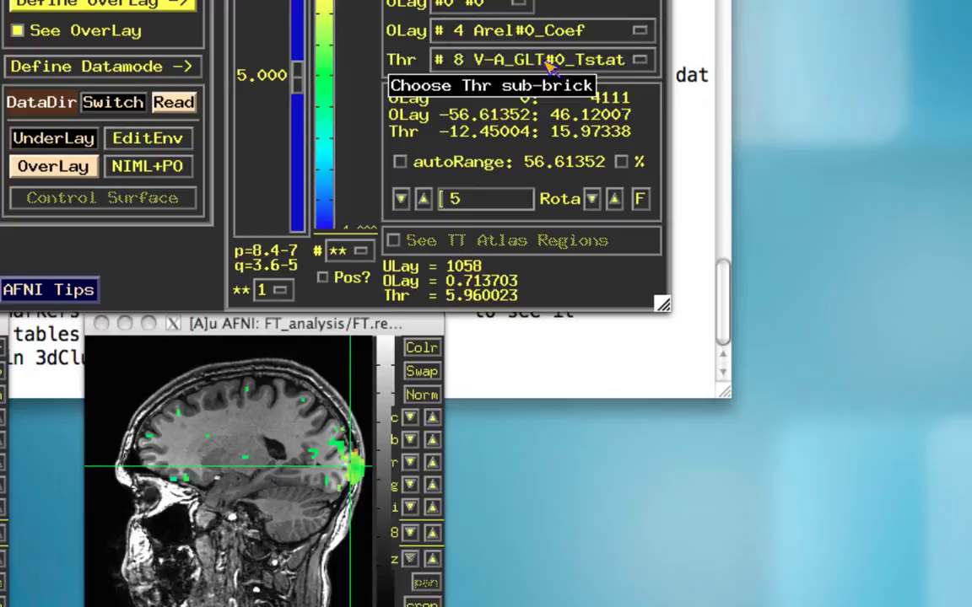
left_click(534, 33)
left_click(534, 94)
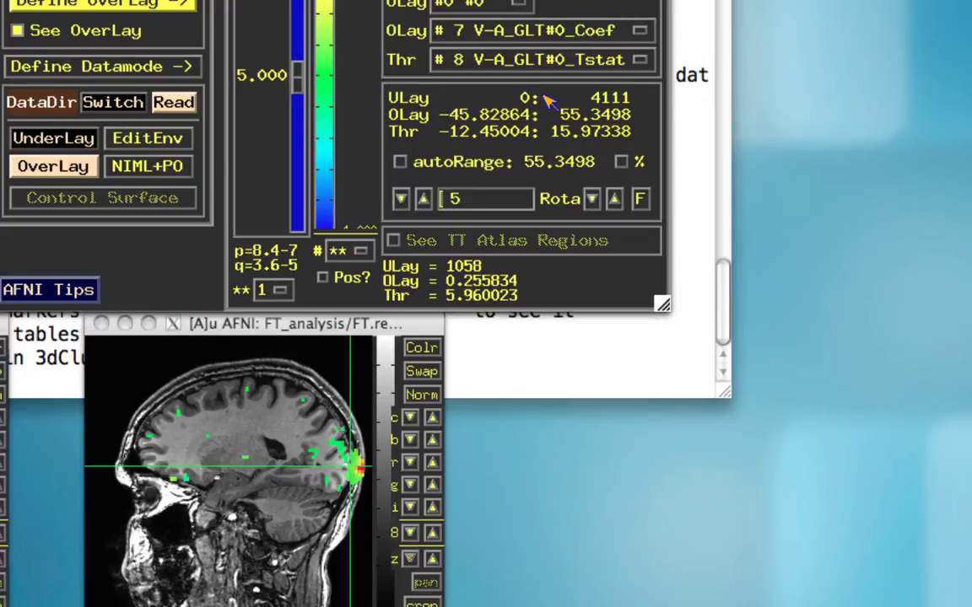